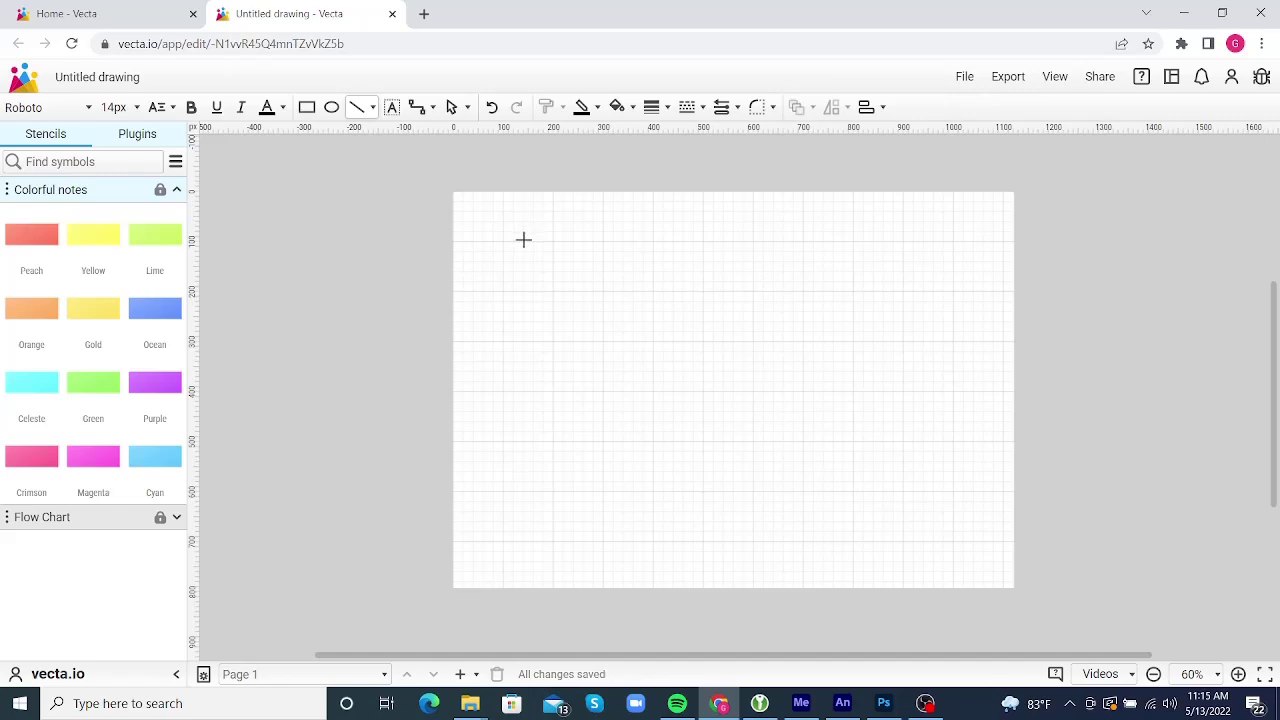
Draw a thin diagonal line from about (140, 100) to (490, 610) px on the page and deselect it
mouse_move(523, 240)
mouse_down()
mouse_move(669, 323)
mouse_move(903, 357)
mouse_move(937, 383)
mouse_move(925, 447)
mouse_move(840, 486)
mouse_move(520, 523)
mouse_move(637, 526)
mouse_move(740, 495)
mouse_move(843, 403)
mouse_move(740, 483)
mouse_move(696, 497)
mouse_up()
drag(696, 497, 697, 496)
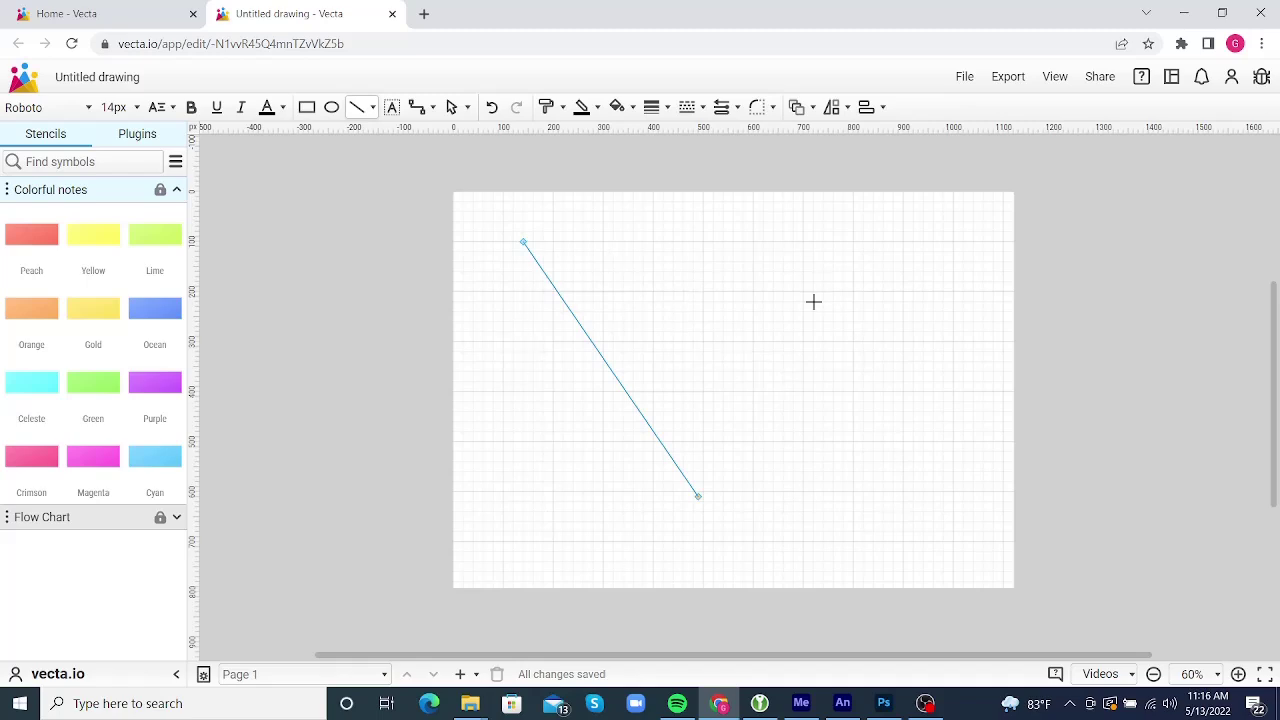
click(689, 303)
Set a custom line weight of 10 and draw a second diagonal line from about (350, 110) to (700, 610) px
click(667, 107)
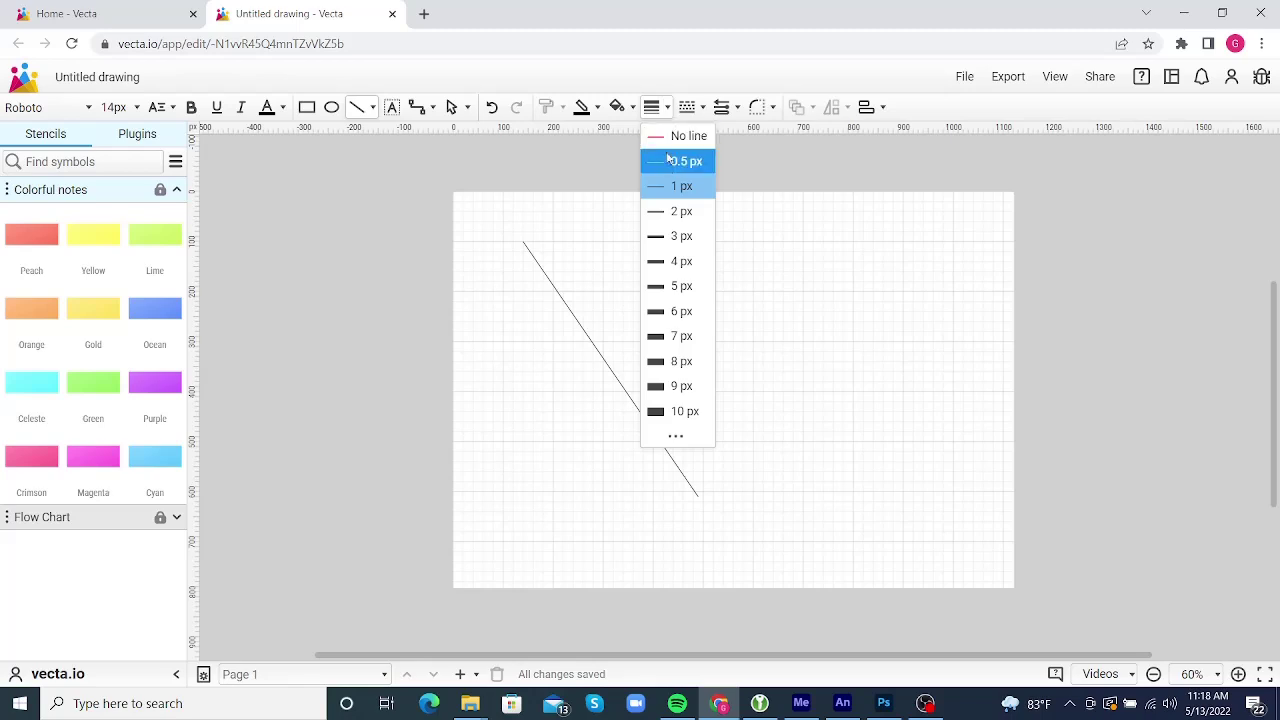
click(676, 438)
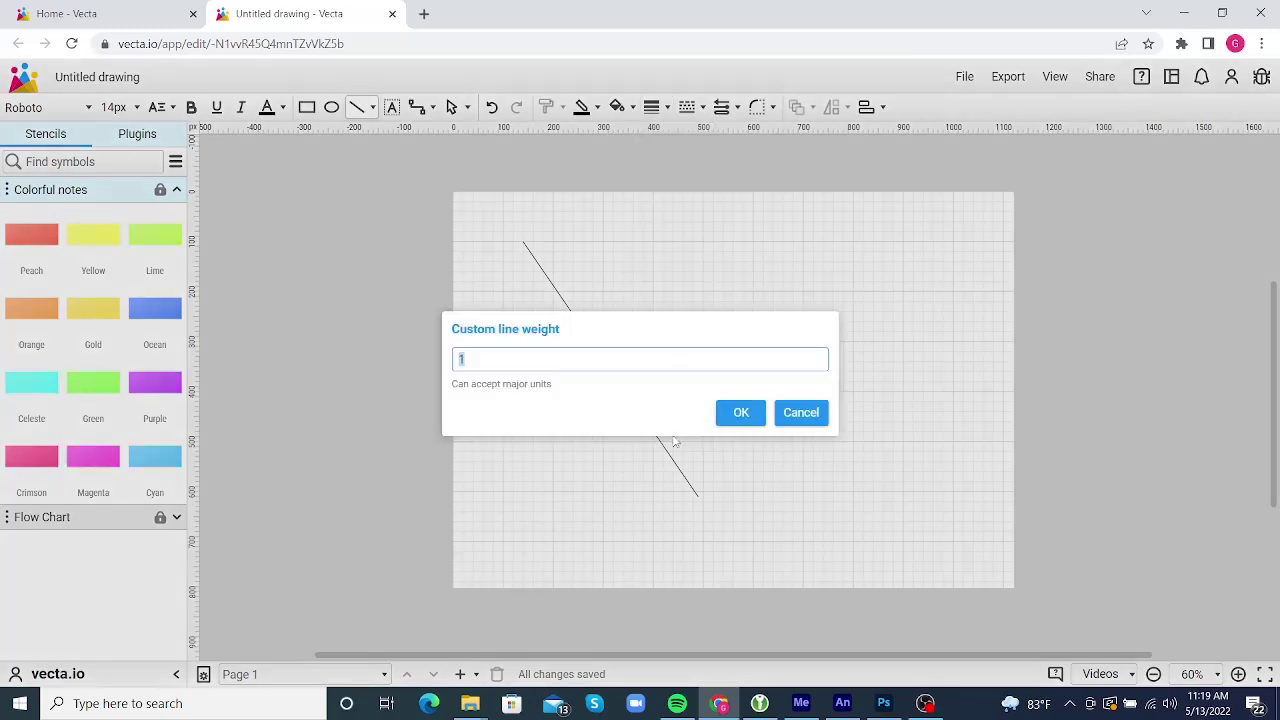
click(577, 362)
key(ctrl+a)
text(10)
click(741, 413)
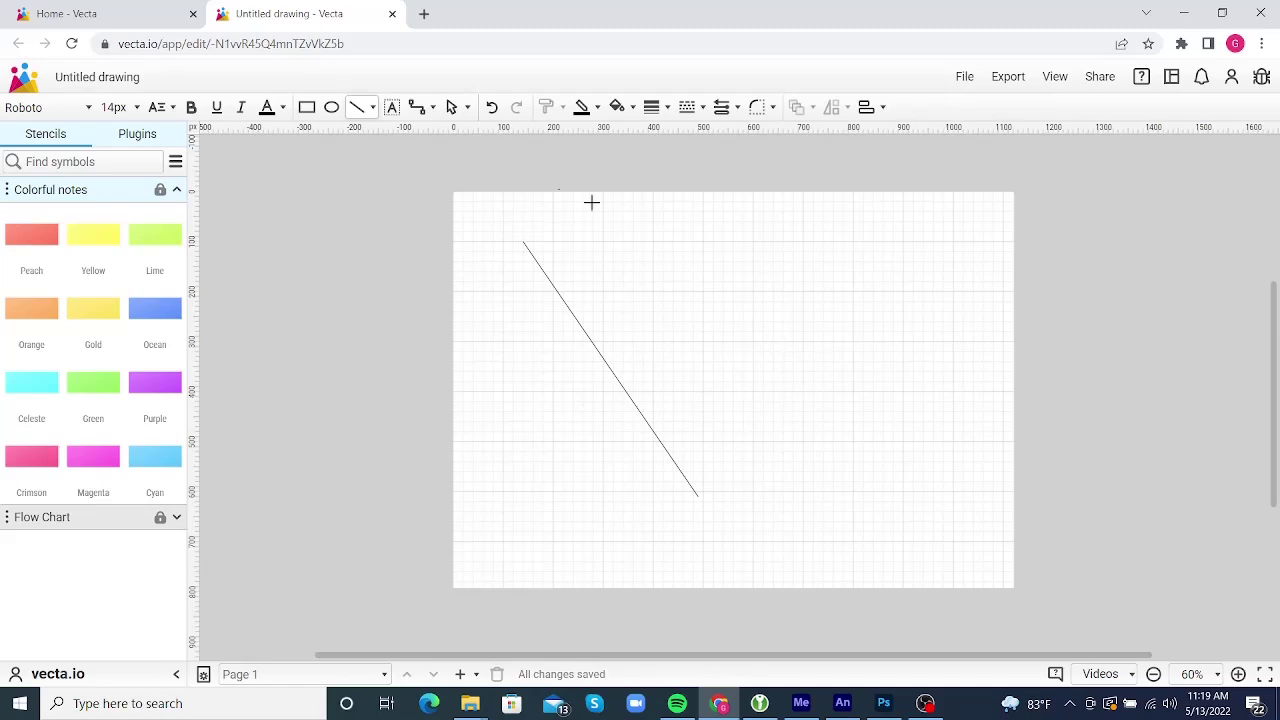
mouse_move(627, 248)
mouse_down()
mouse_move(769, 486)
mouse_move(783, 500)
mouse_move(802, 494)
mouse_up()
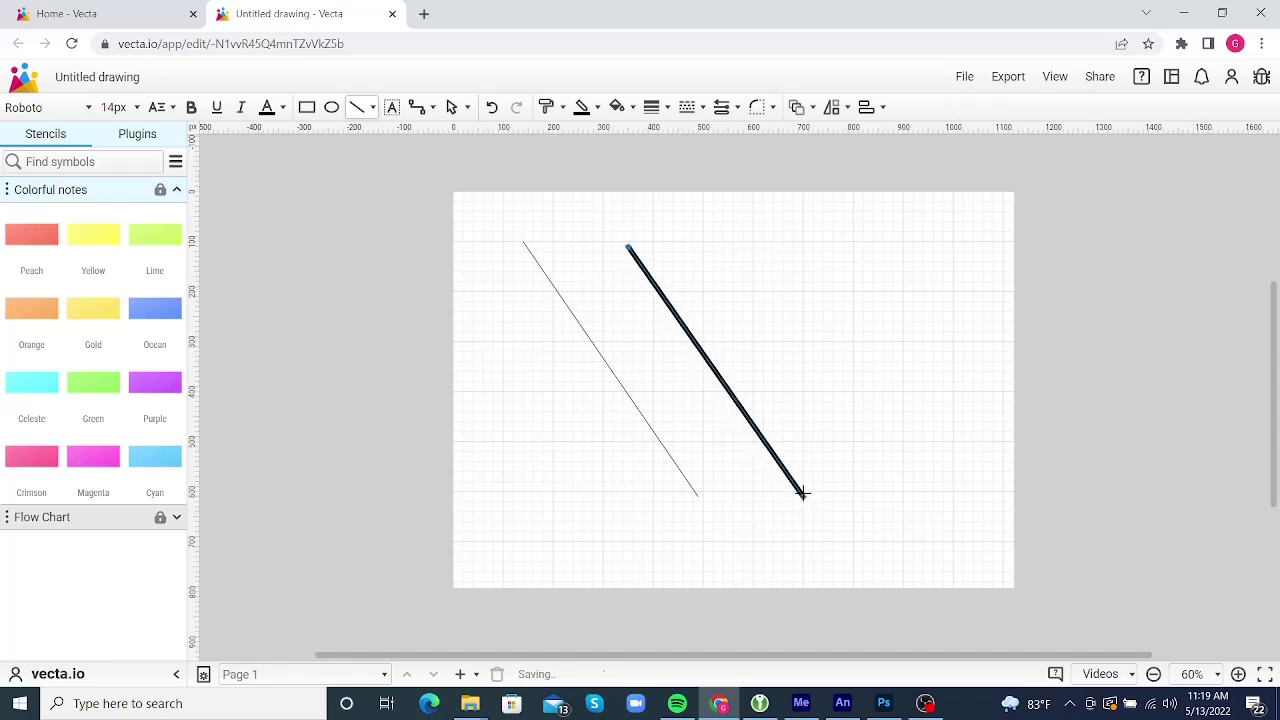
click(830, 370)
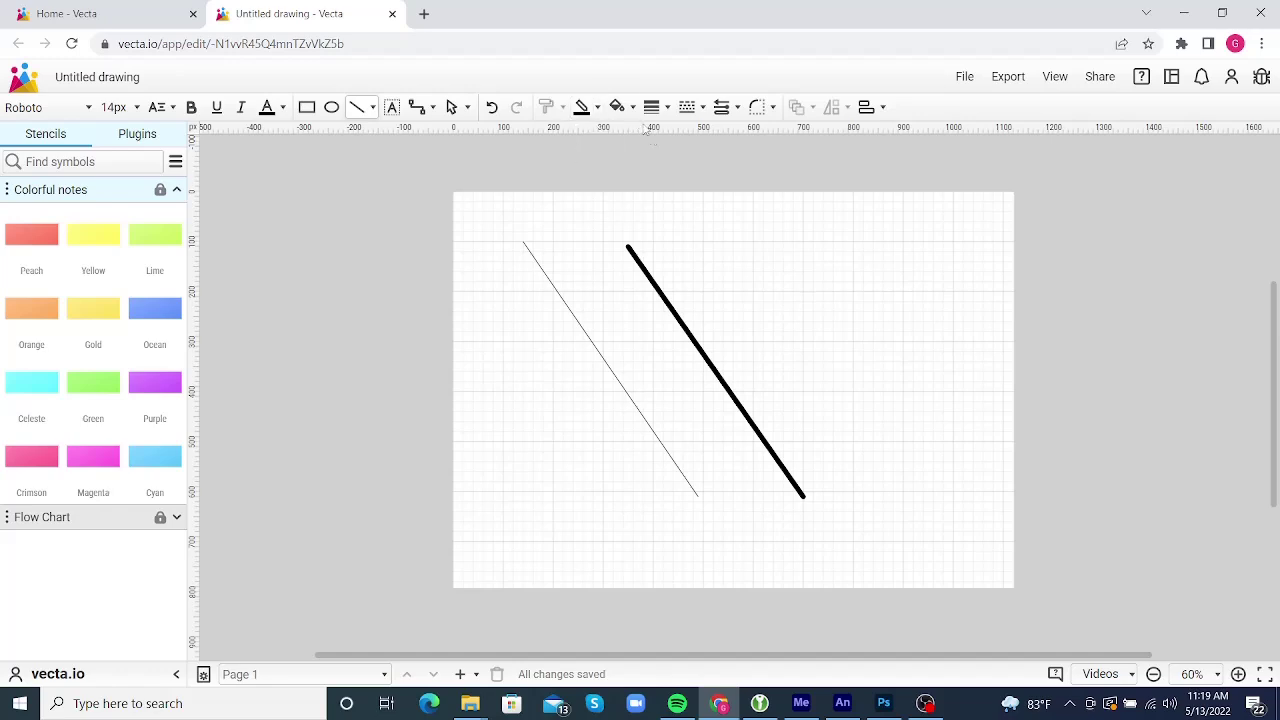
Set the line colour to red and draw a third diagonal line from about (520, 100) to (880, 600) px
click(583, 110)
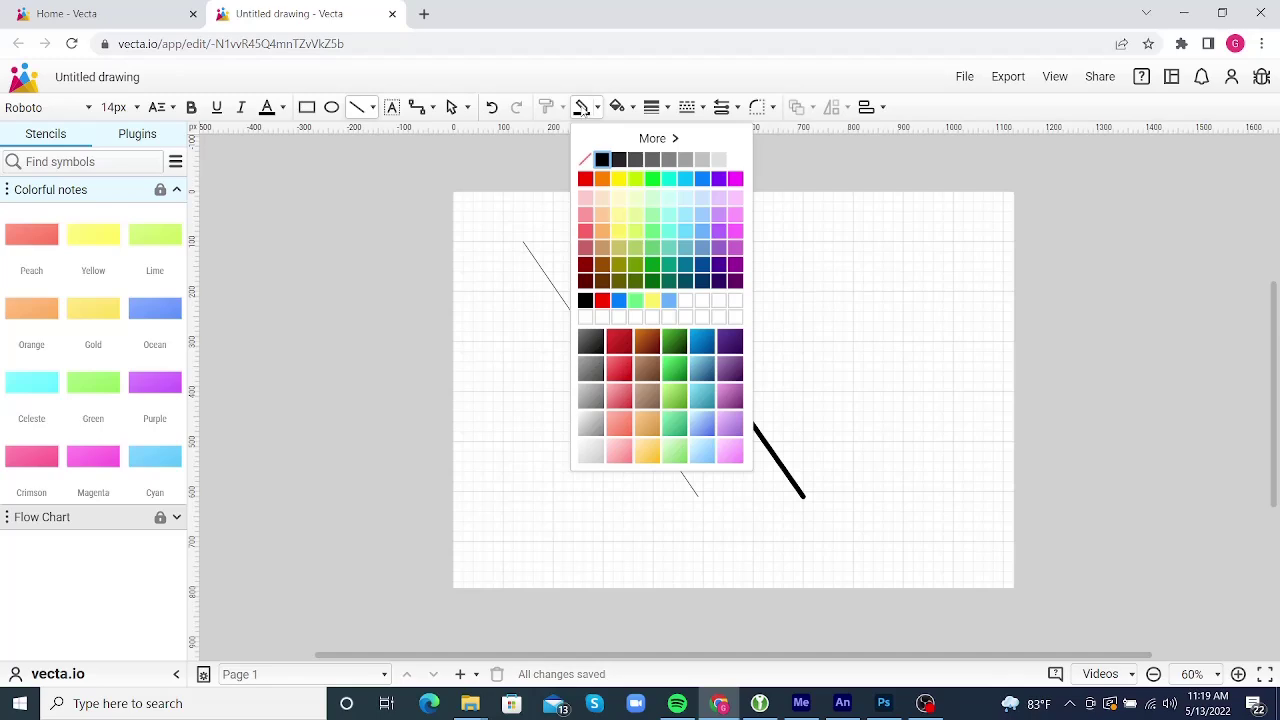
click(585, 180)
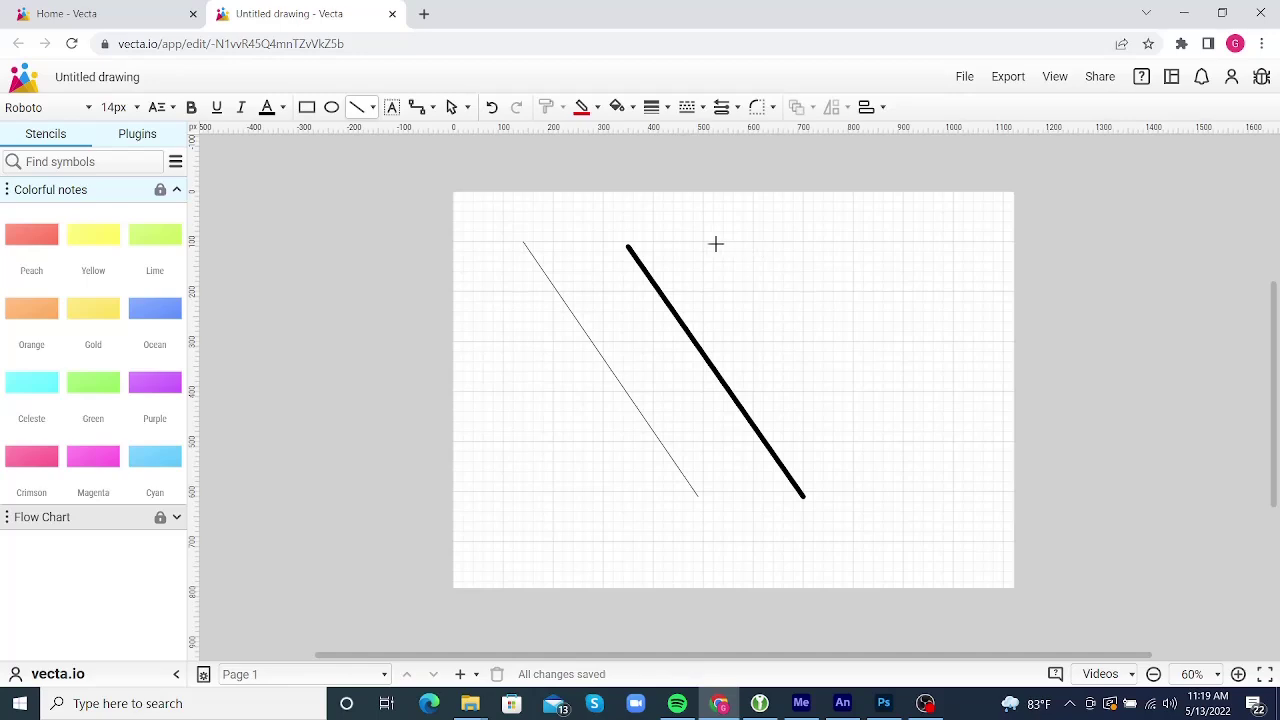
mouse_move(712, 241)
mouse_down()
mouse_move(866, 486)
mouse_move(892, 491)
mouse_up()
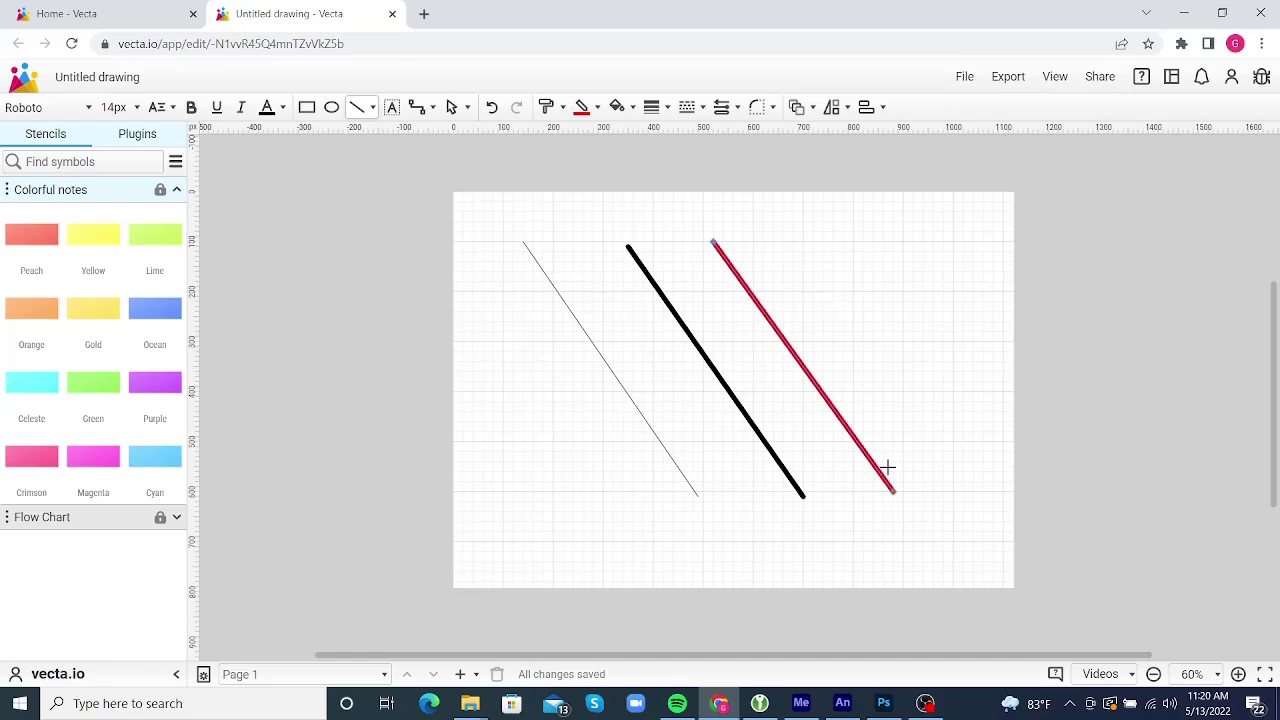
click(678, 228)
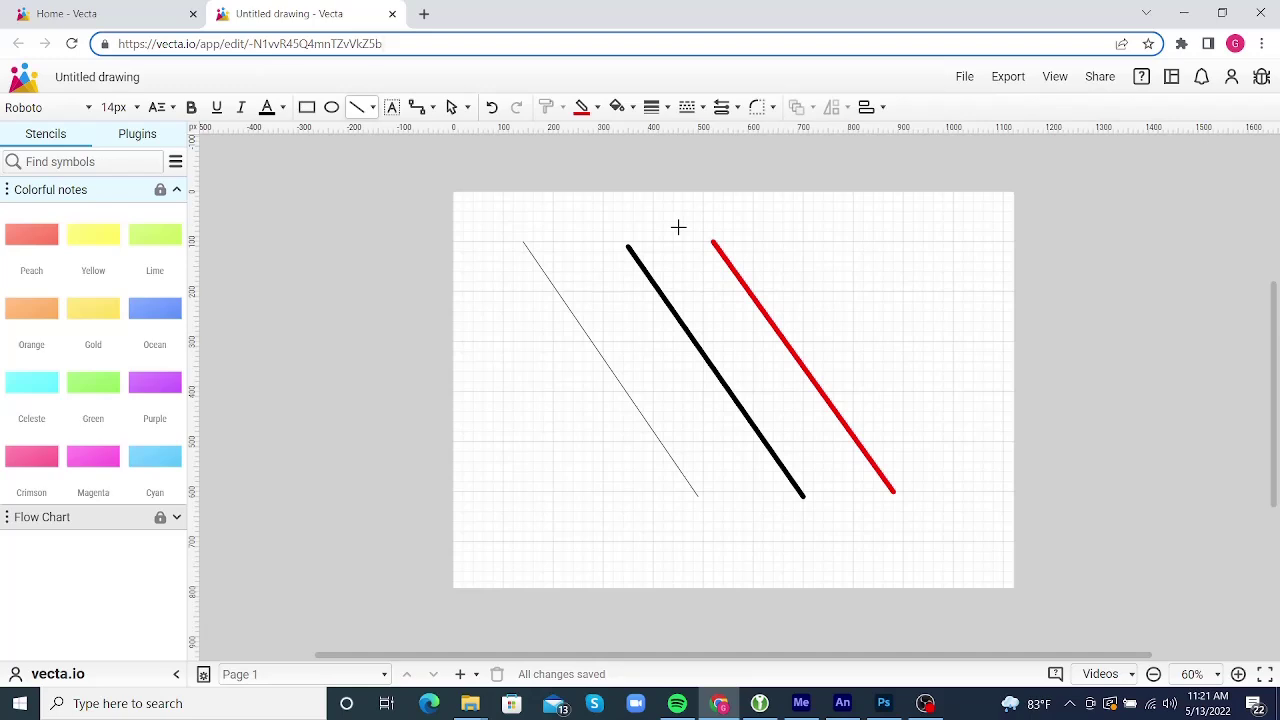
Choose the fifth line pattern, a dashed one, and draw a fourth diagonal line from about (690, 100) to (1060, 600) px
click(706, 112)
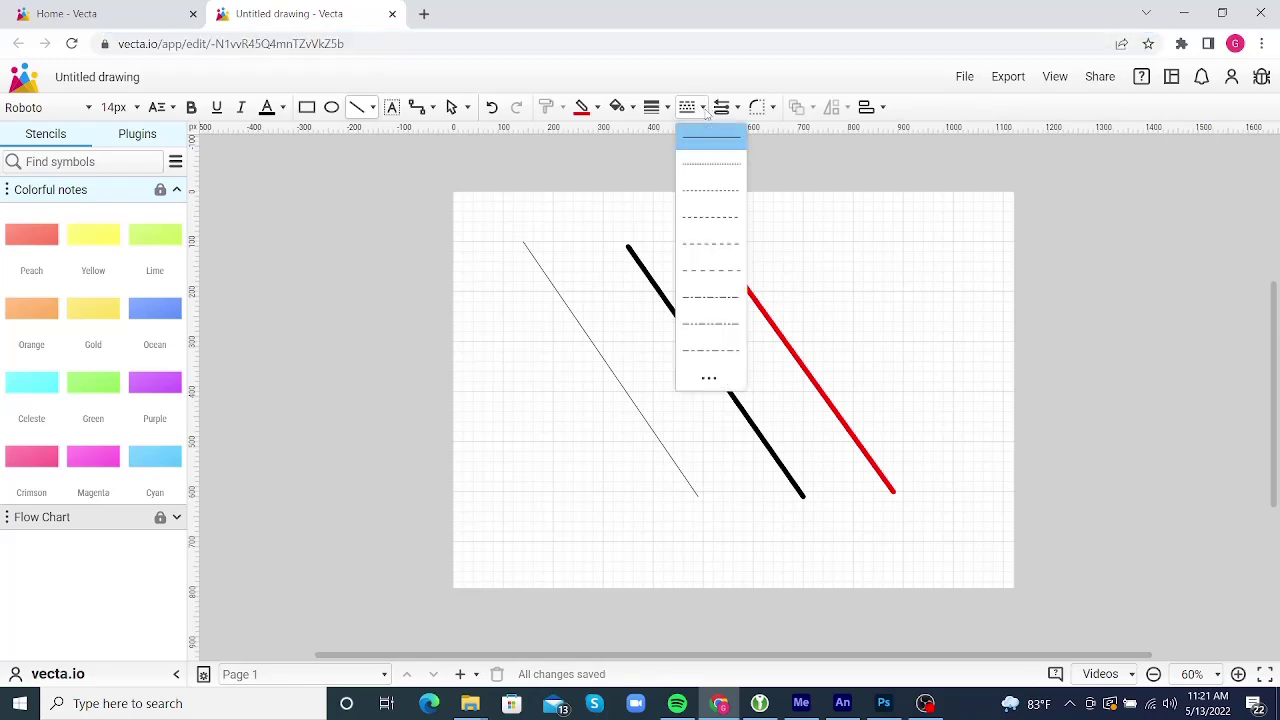
click(716, 247)
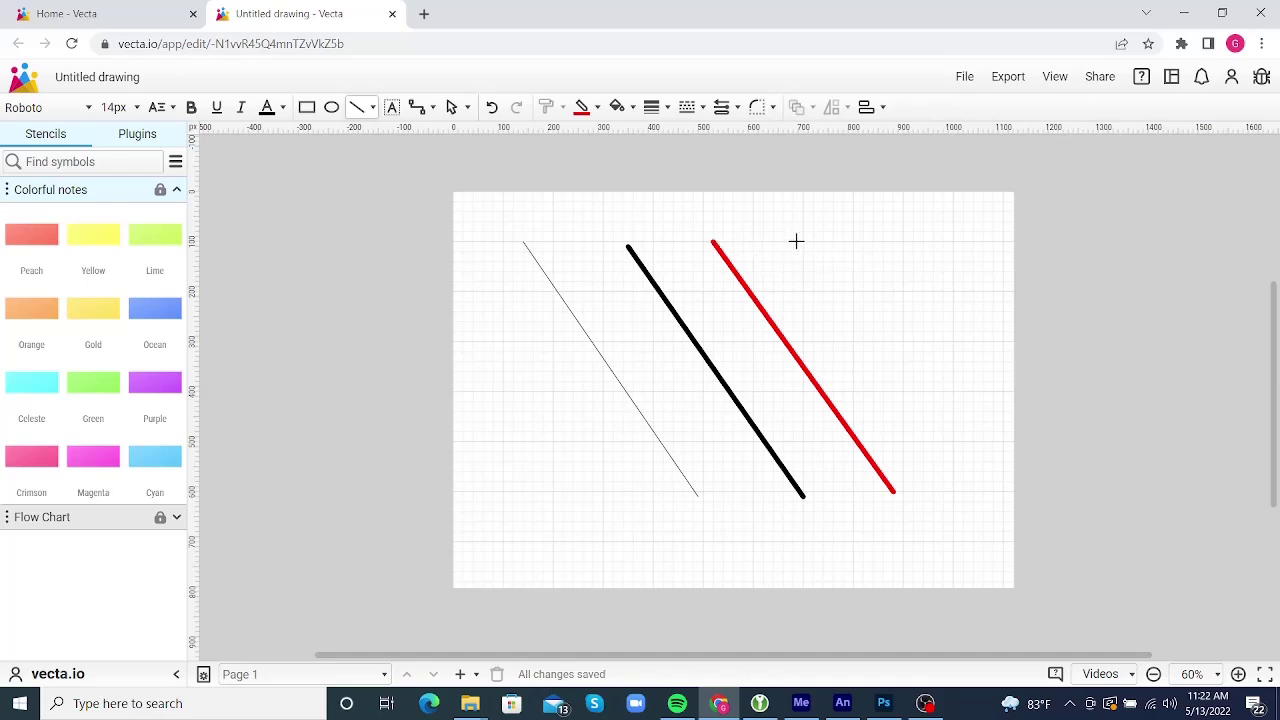
drag(796, 240, 983, 491)
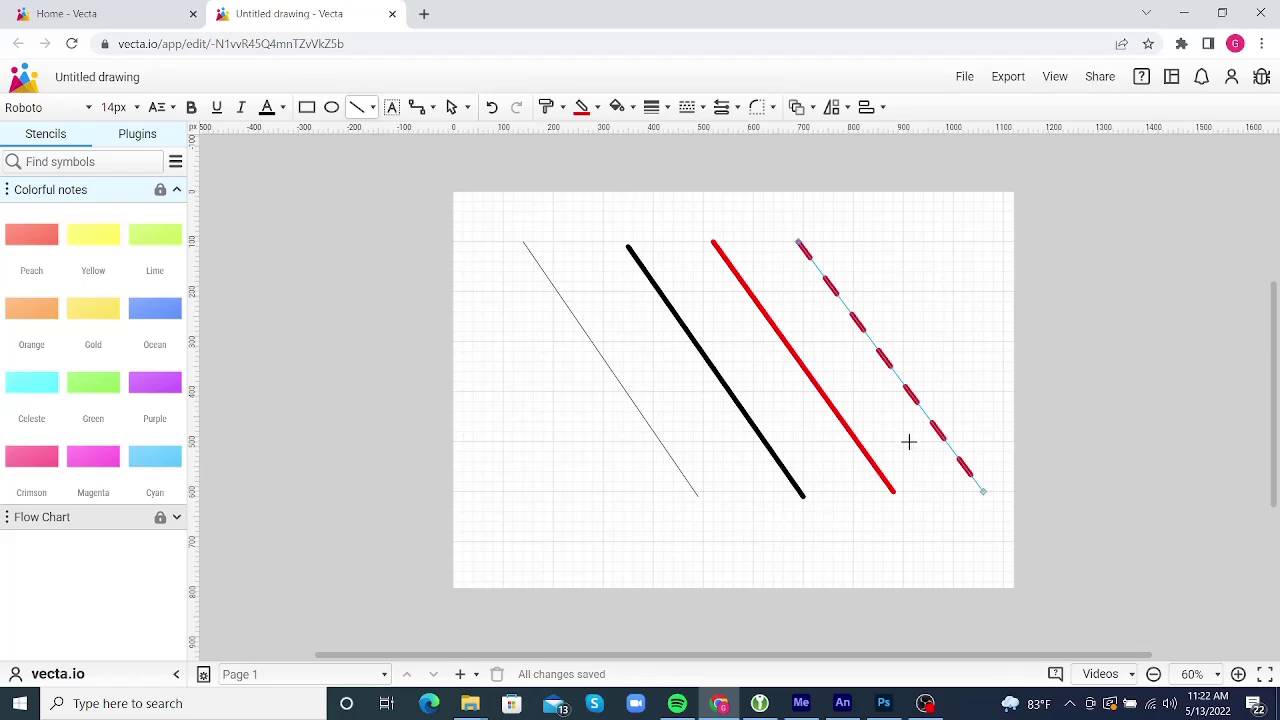
Switch to the selection tool and set the thin black line's weight to 10 px
click(452, 108)
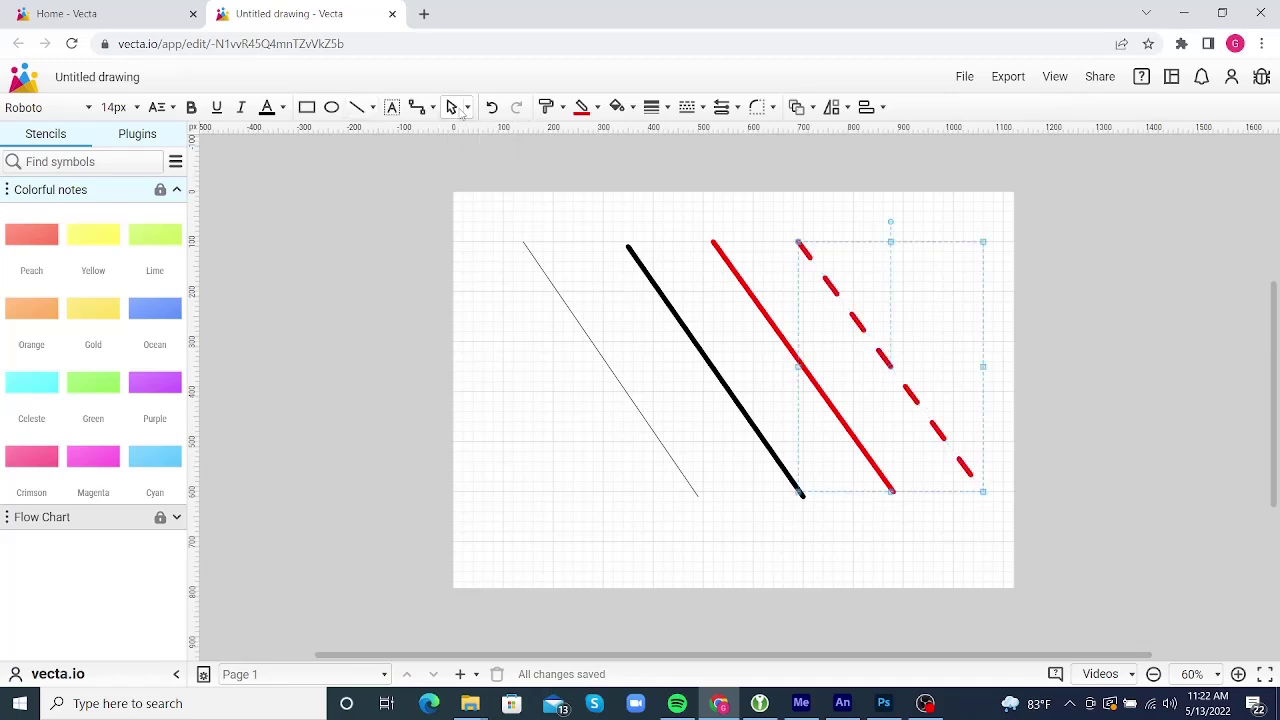
click(557, 288)
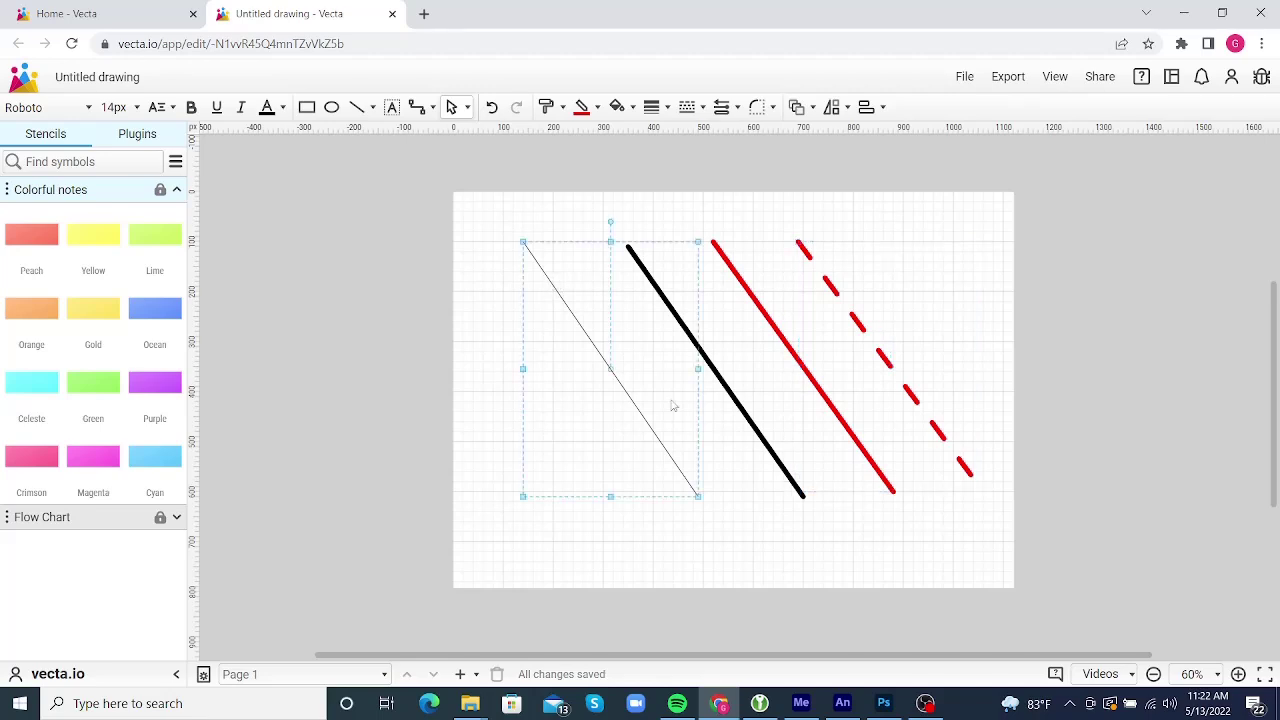
click(737, 401)
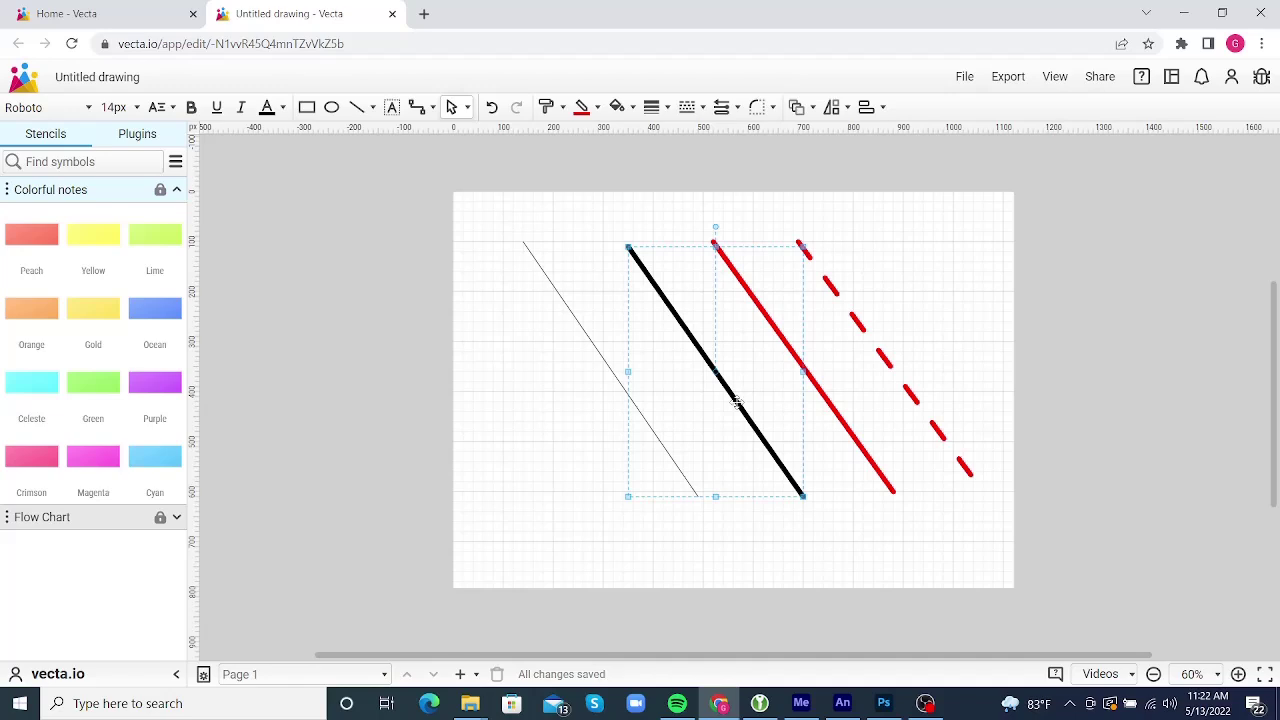
click(877, 351)
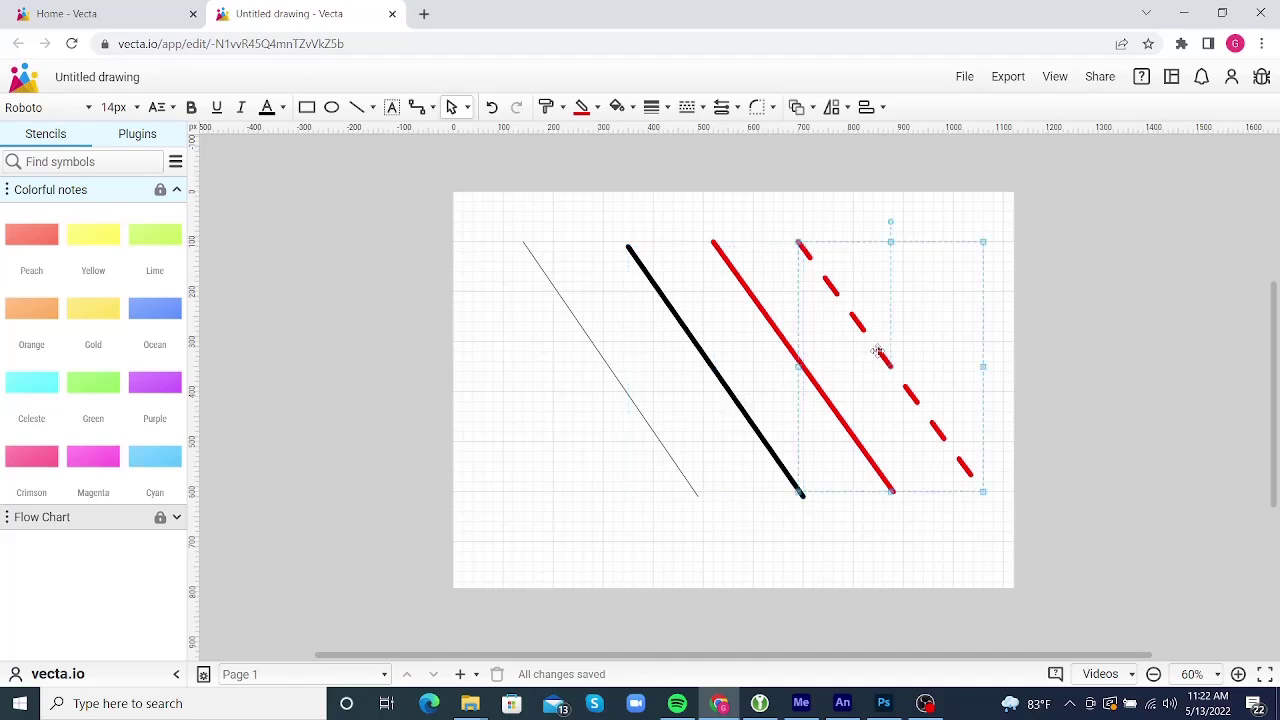
click(547, 275)
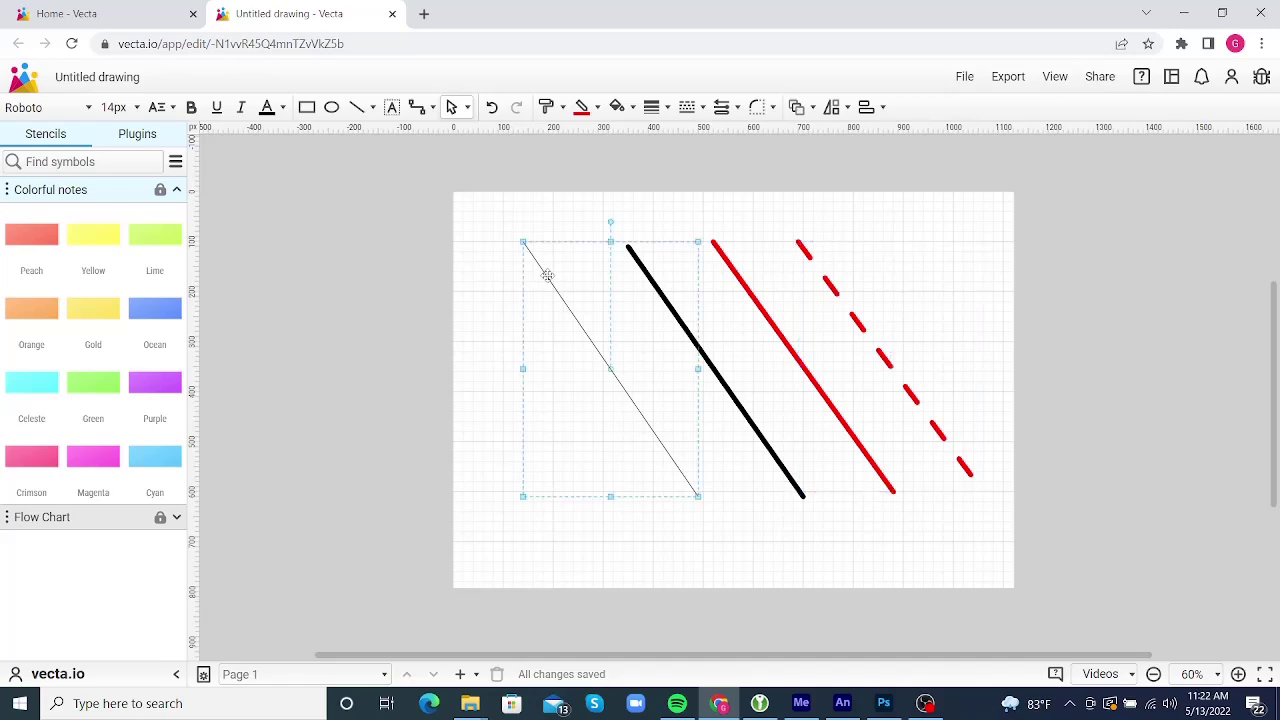
click(669, 110)
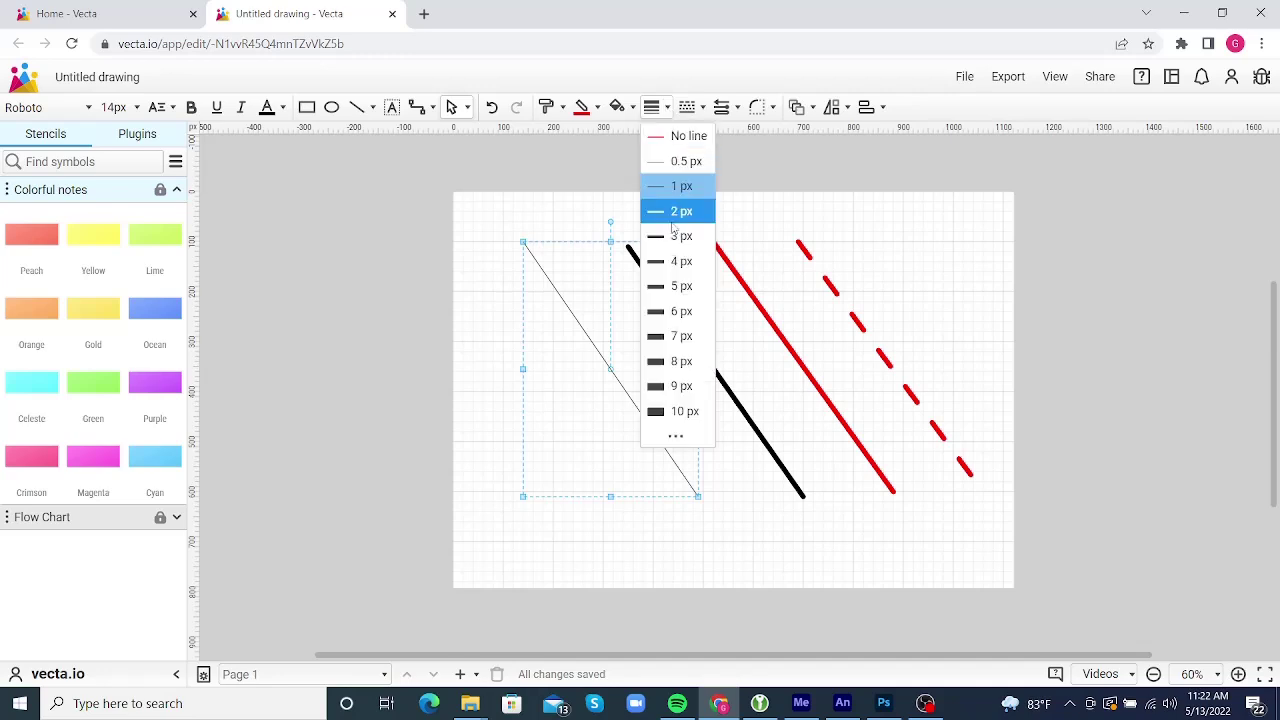
click(676, 412)
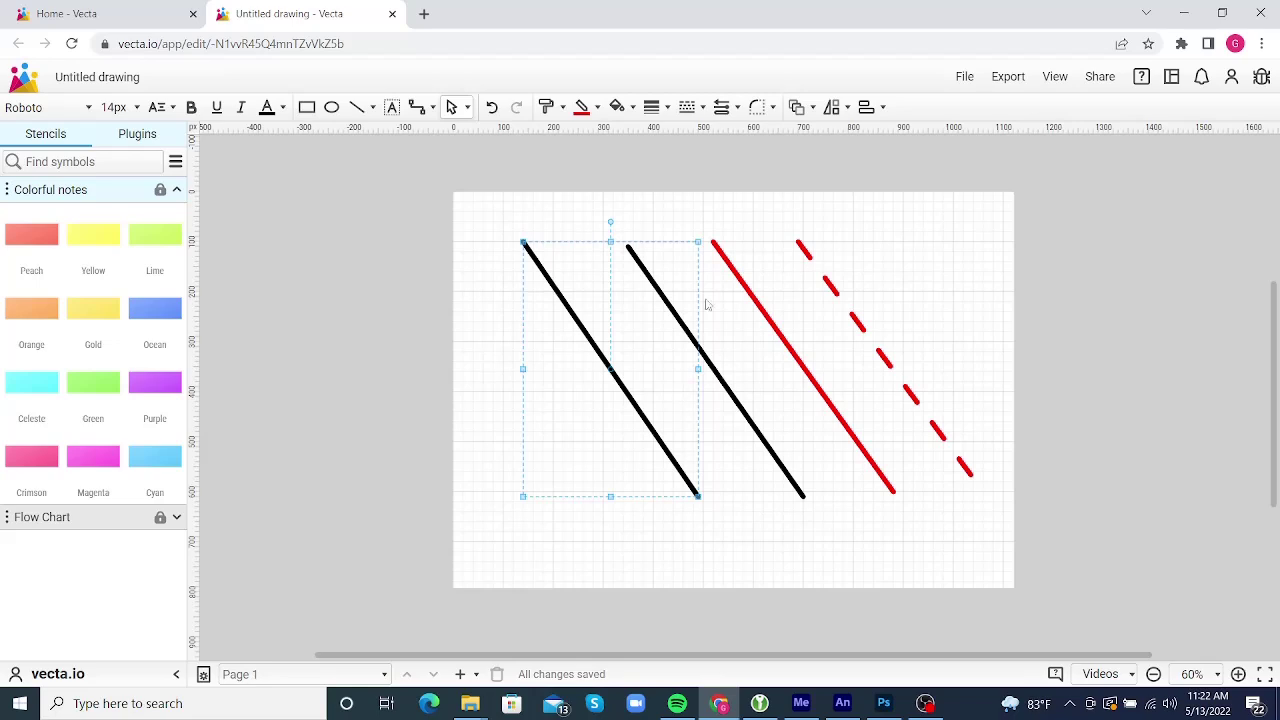
Recolour the selected leftmost line medium green and give it the sixth line pattern, with widely spaced dashes
click(597, 108)
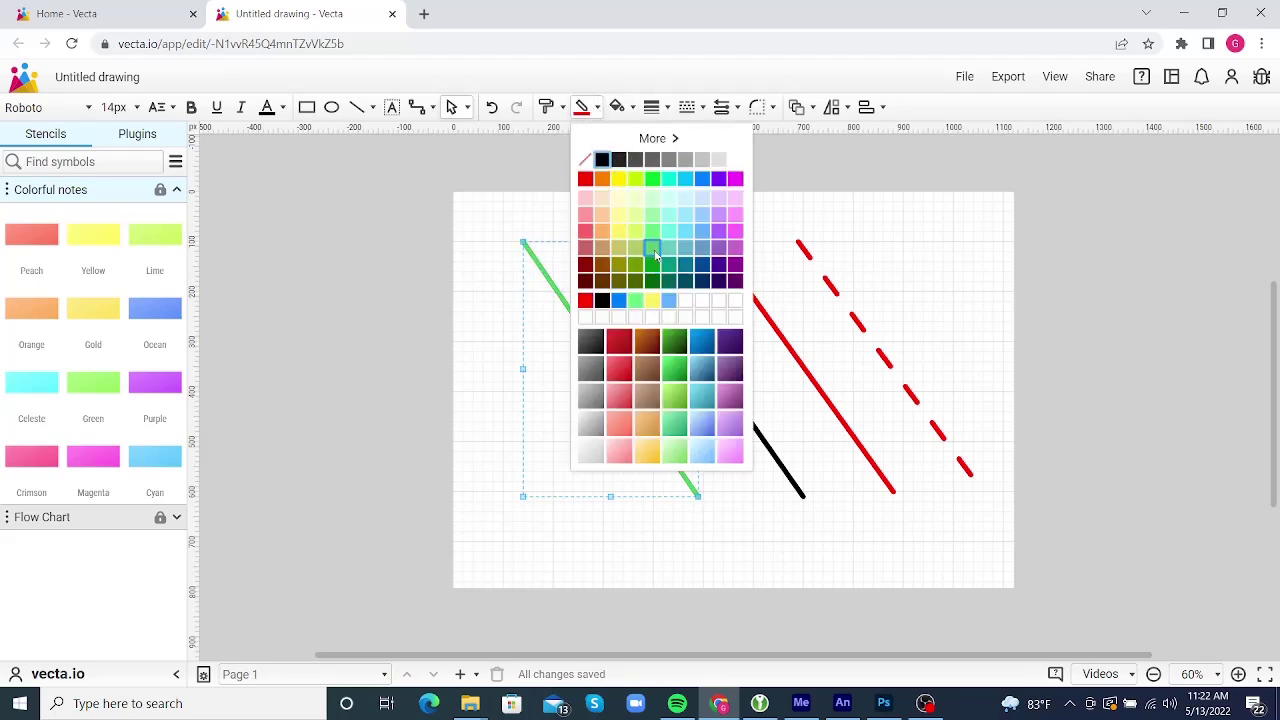
click(652, 250)
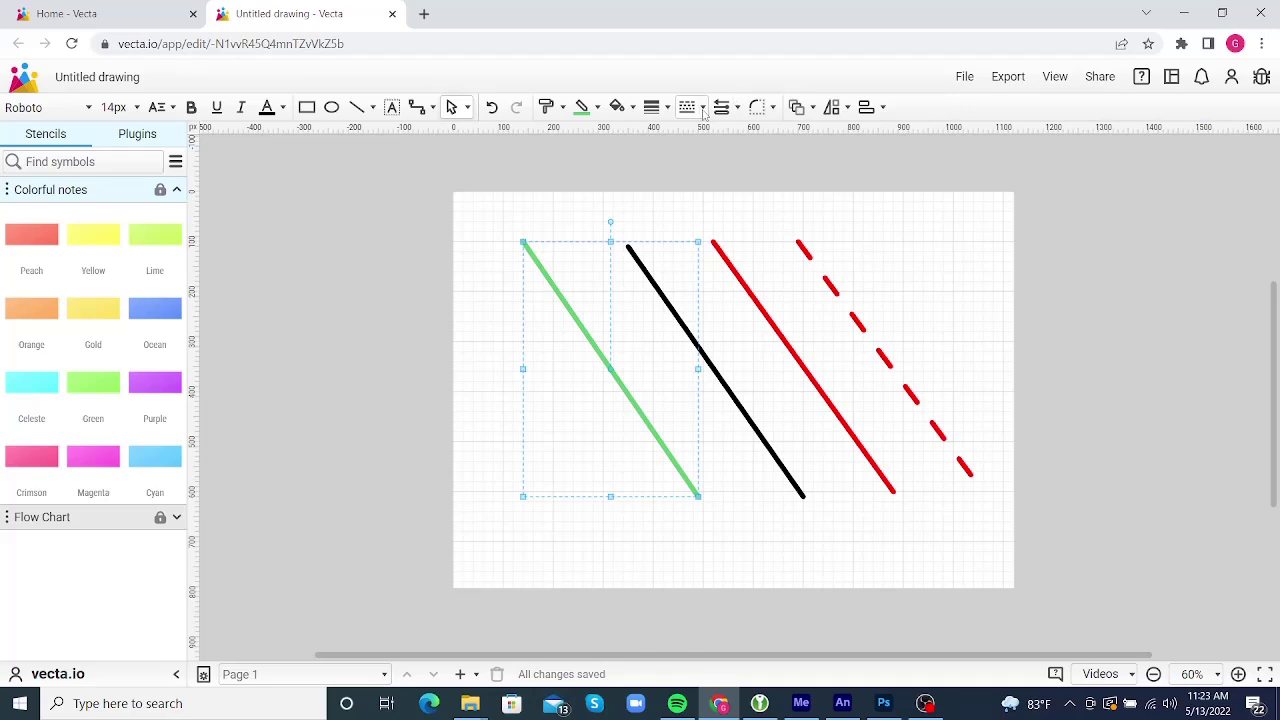
click(703, 107)
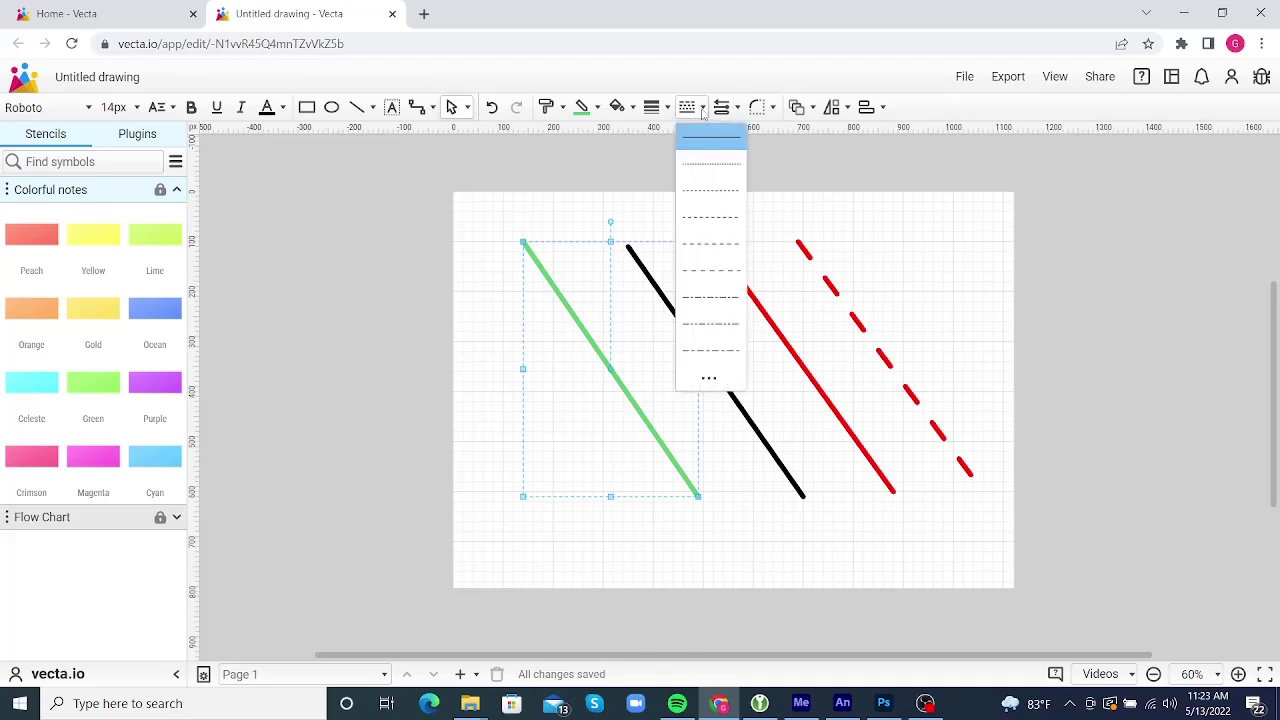
click(720, 276)
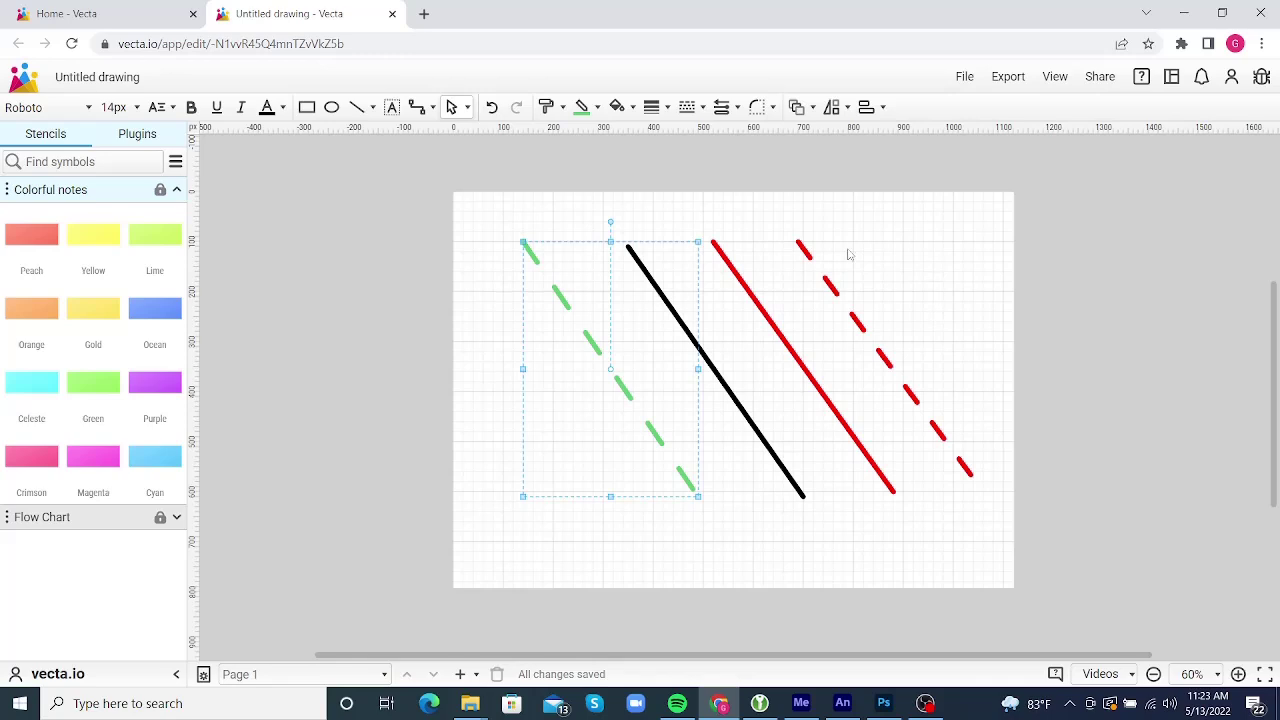
Set the solid red line's weight to 6 px and give it the fifth line pattern, a dashed one
click(788, 335)
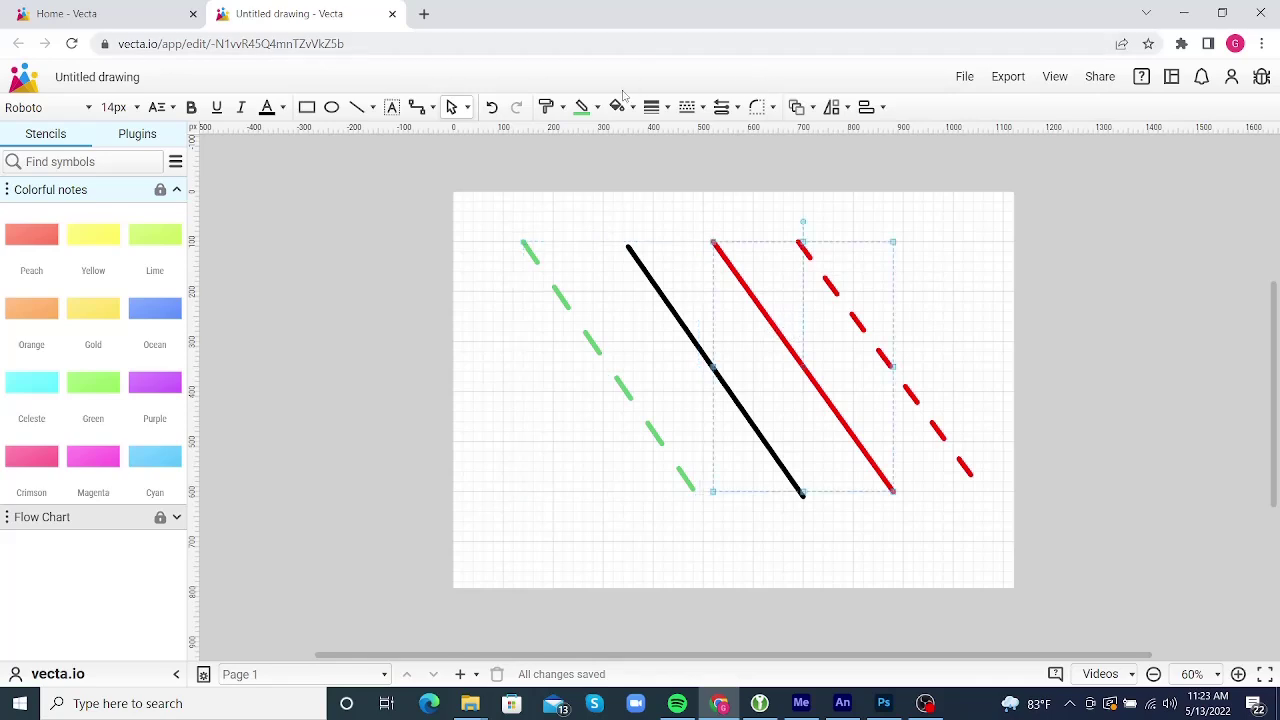
click(666, 107)
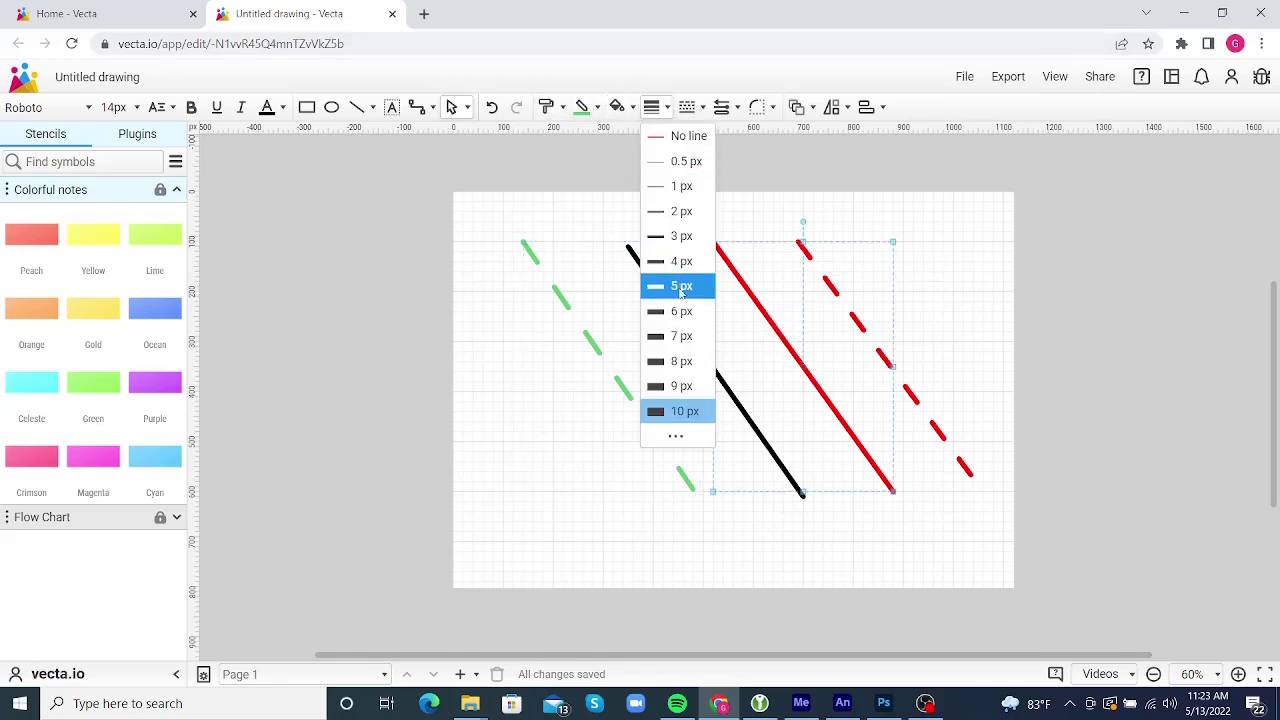
click(683, 313)
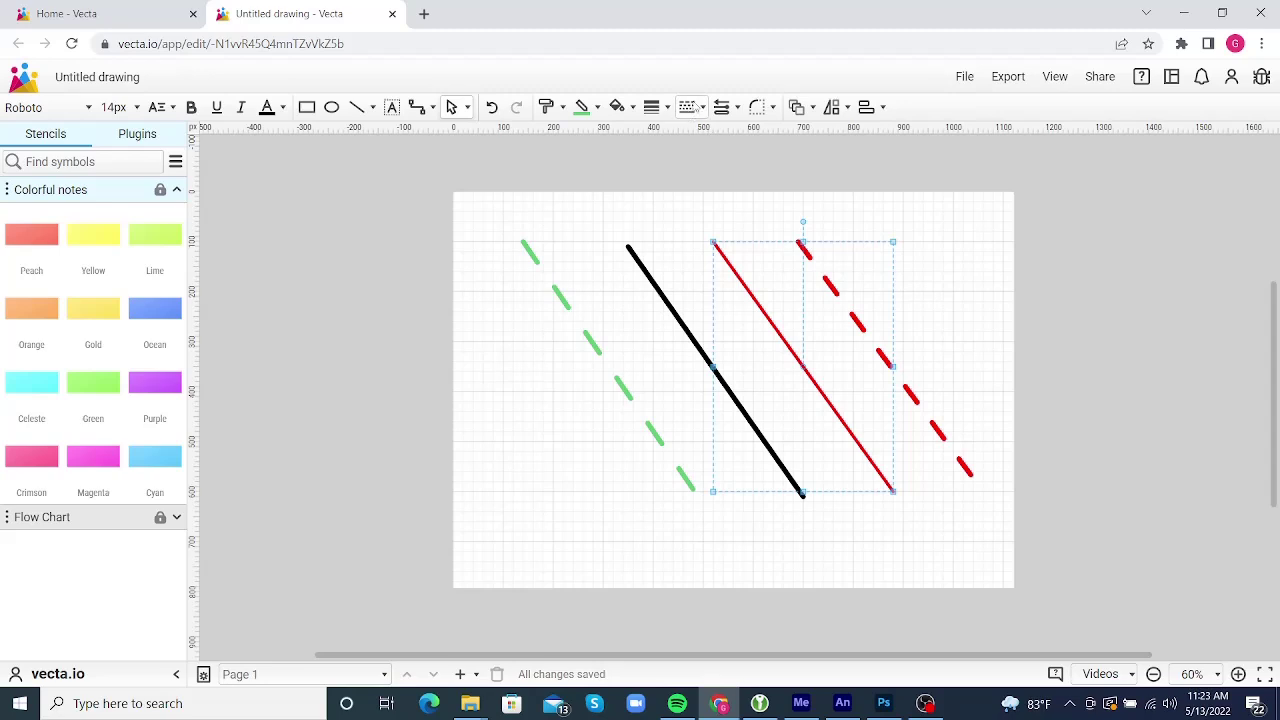
click(699, 107)
click(720, 243)
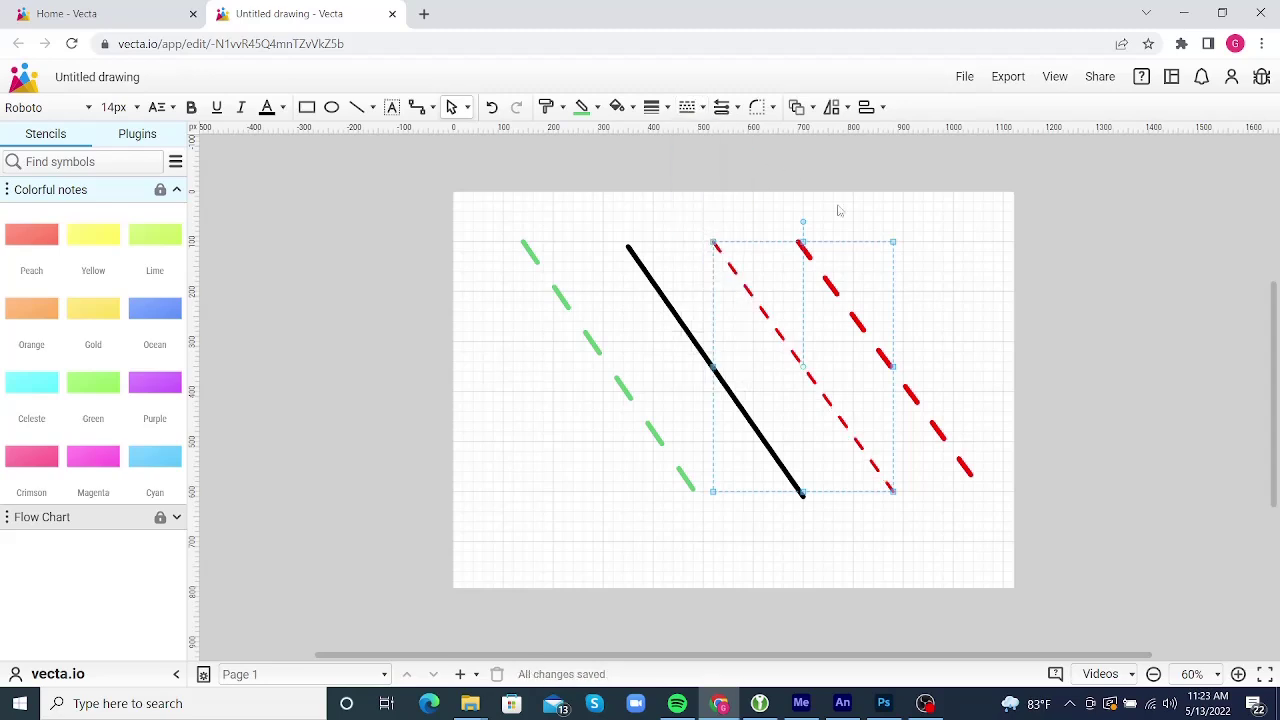